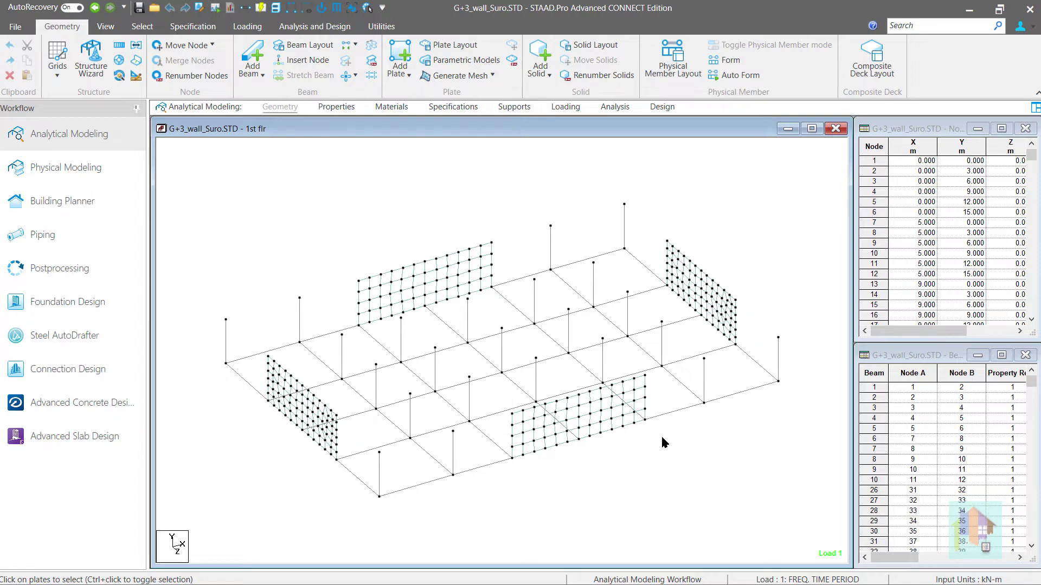
# - Measure the lengths of one X-direction and one Z-direction shear wall on the first floor, and display the model's section properties
pyautogui.click(293, 9)
pyautogui.click(359, 281)
pyautogui.click(491, 243)
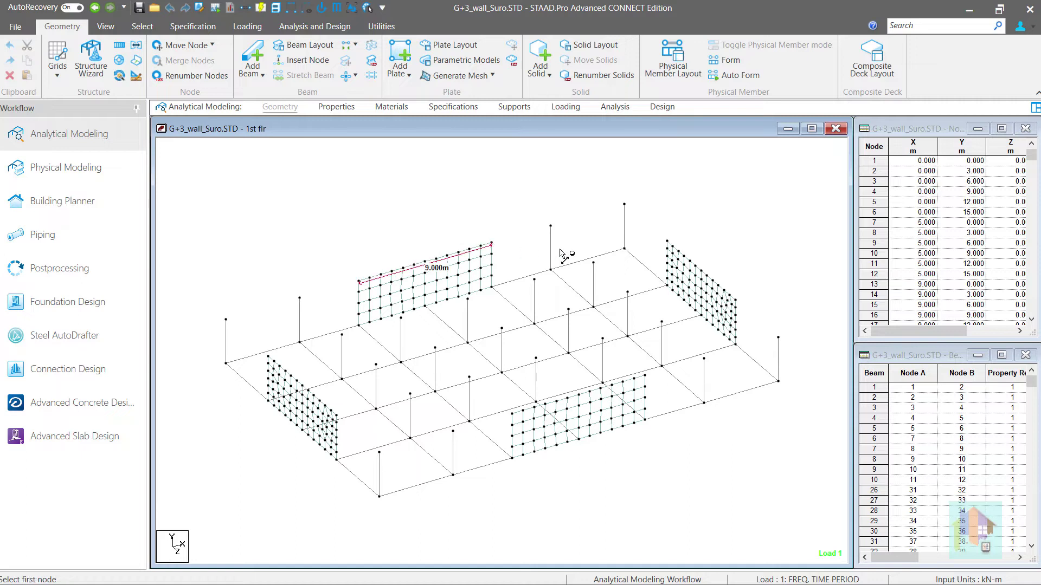
pyautogui.click(667, 241)
pyautogui.click(736, 300)
pyautogui.click(319, 106)
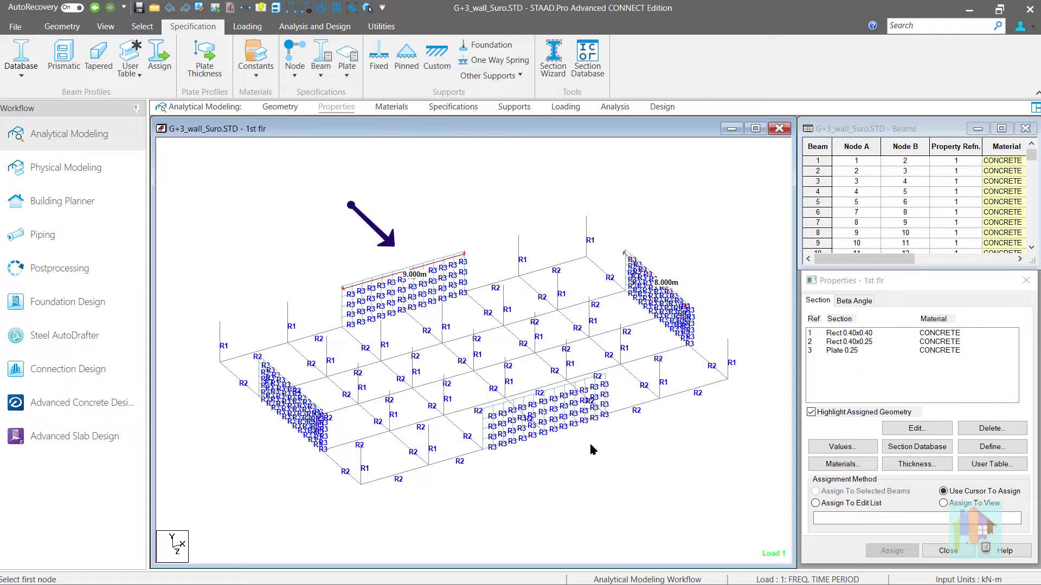
# - Set the type of structure (ST) to 4 in the IS 1893 - 2016 seismic definition's parameters
pyautogui.click(567, 107)
pyautogui.click(839, 152)
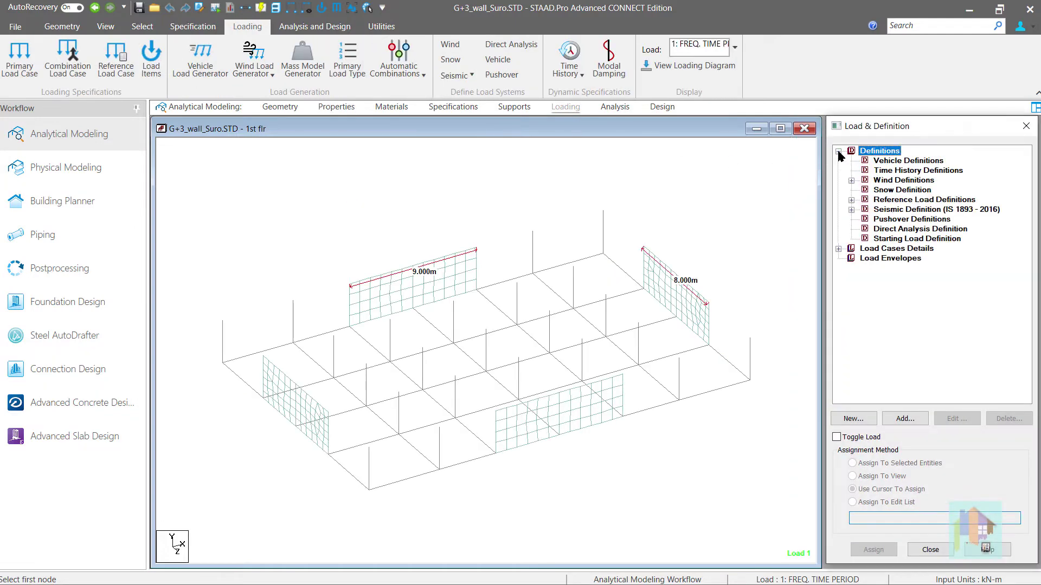
pyautogui.click(851, 209)
pyautogui.doubleClick(894, 219)
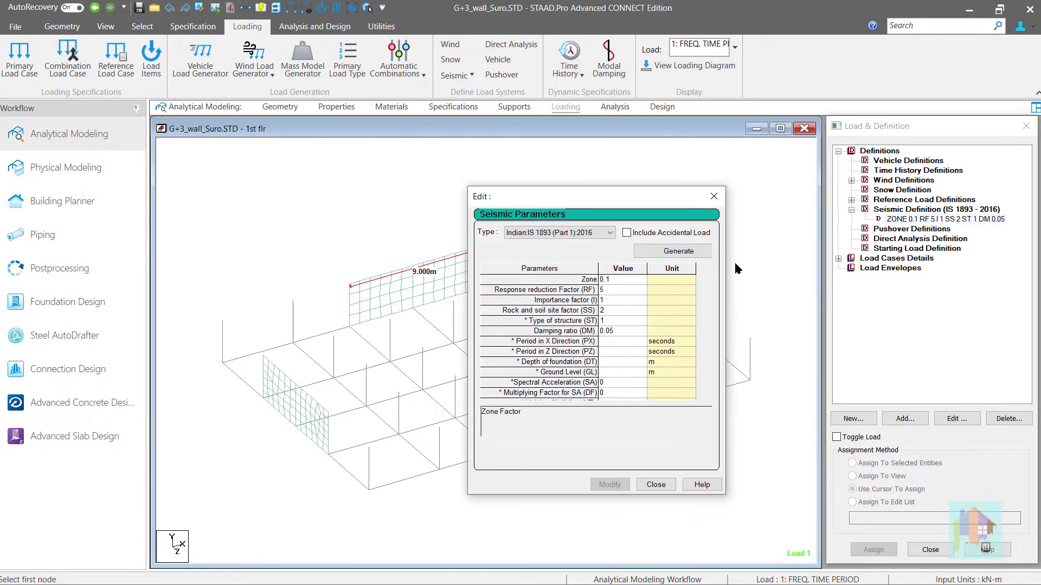
pyautogui.click(623, 321)
pyautogui.click(641, 321)
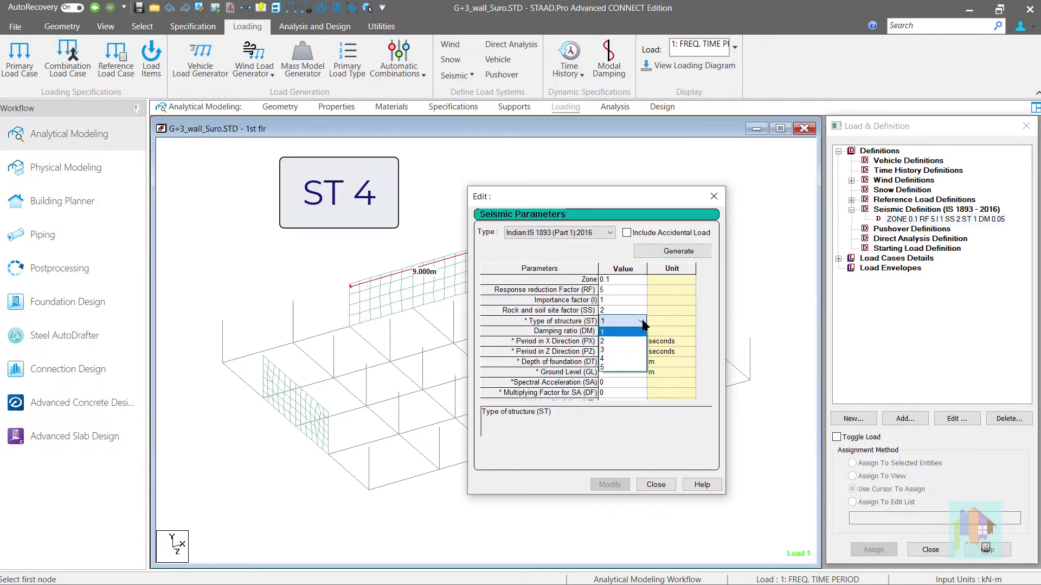
pyautogui.click(631, 359)
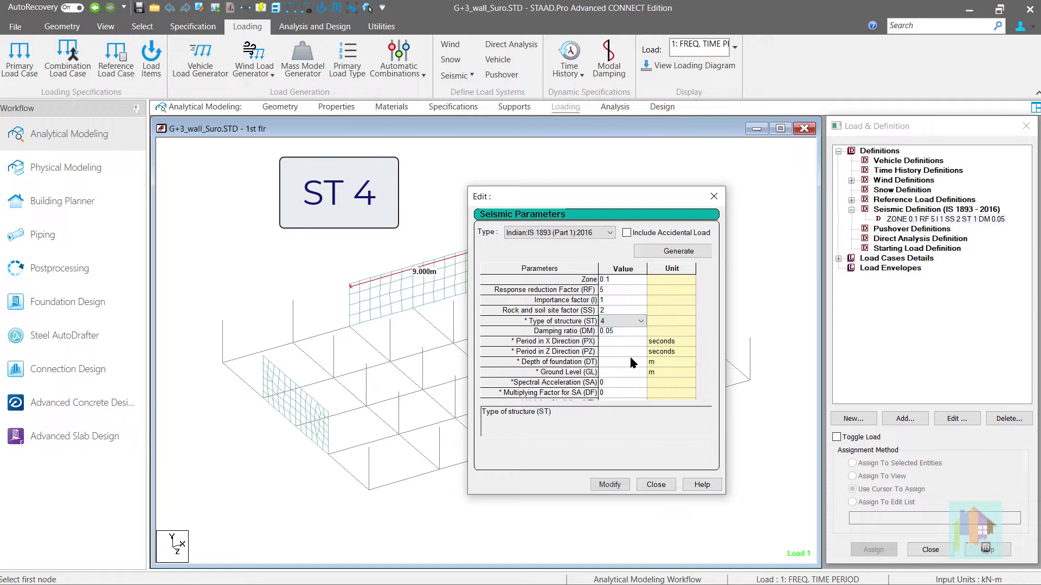
pyautogui.click(610, 485)
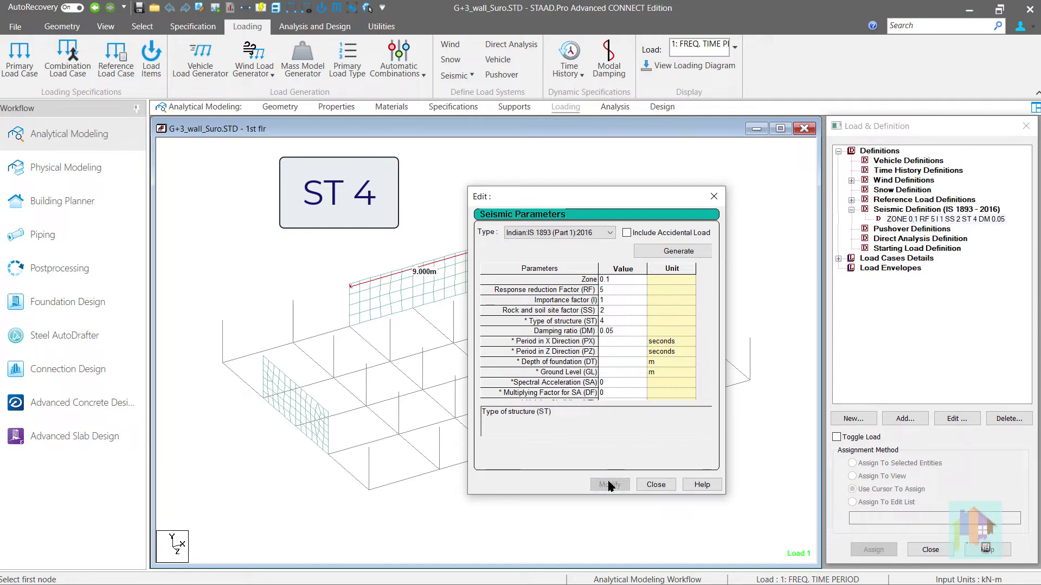
pyautogui.click(655, 485)
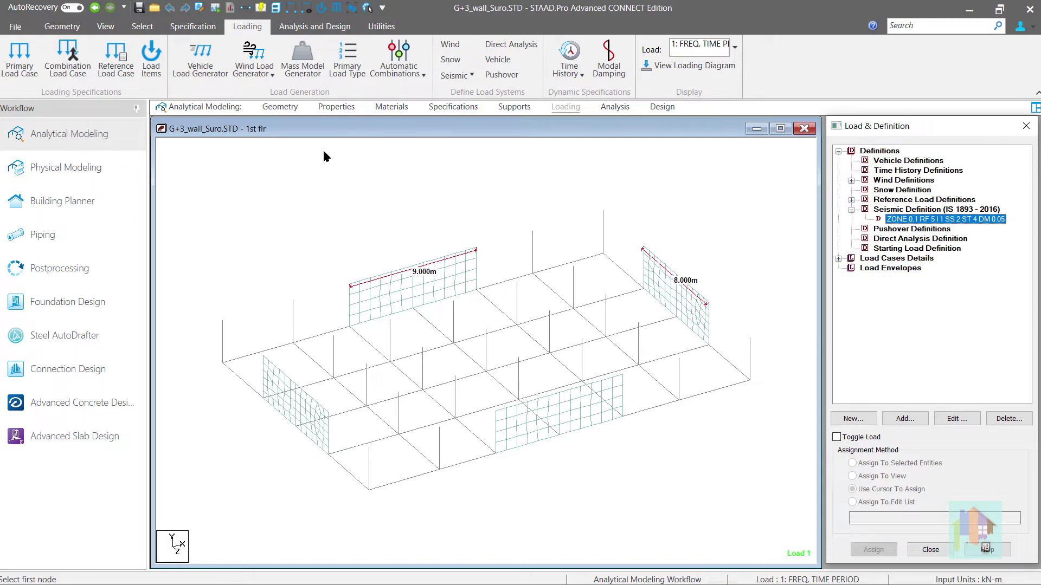
# - Examine the analysis output file at the first wall area warning and the base shear and time period results in X
pyautogui.click(230, 9)
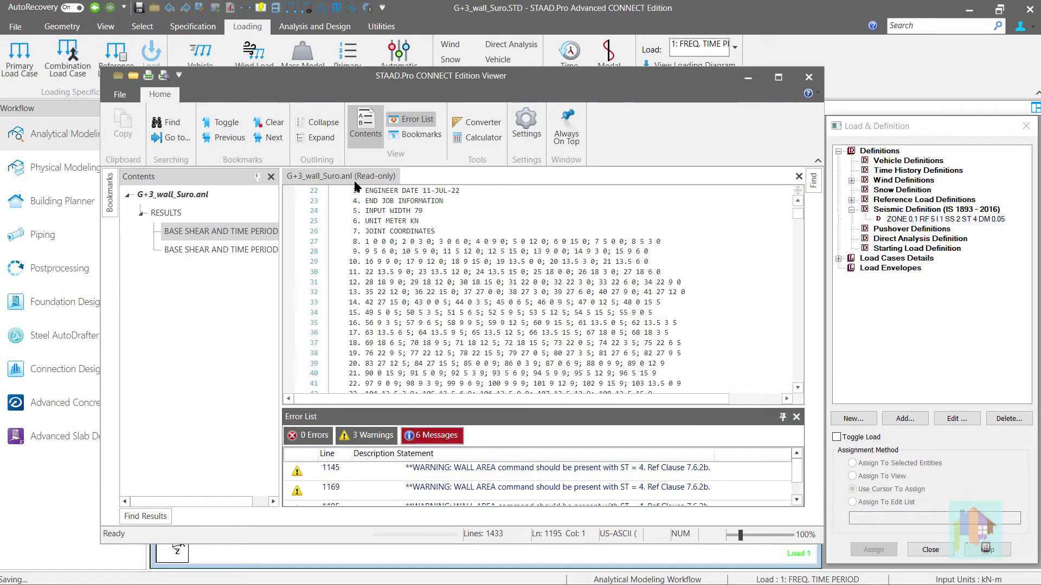
pyautogui.doubleClick(450, 469)
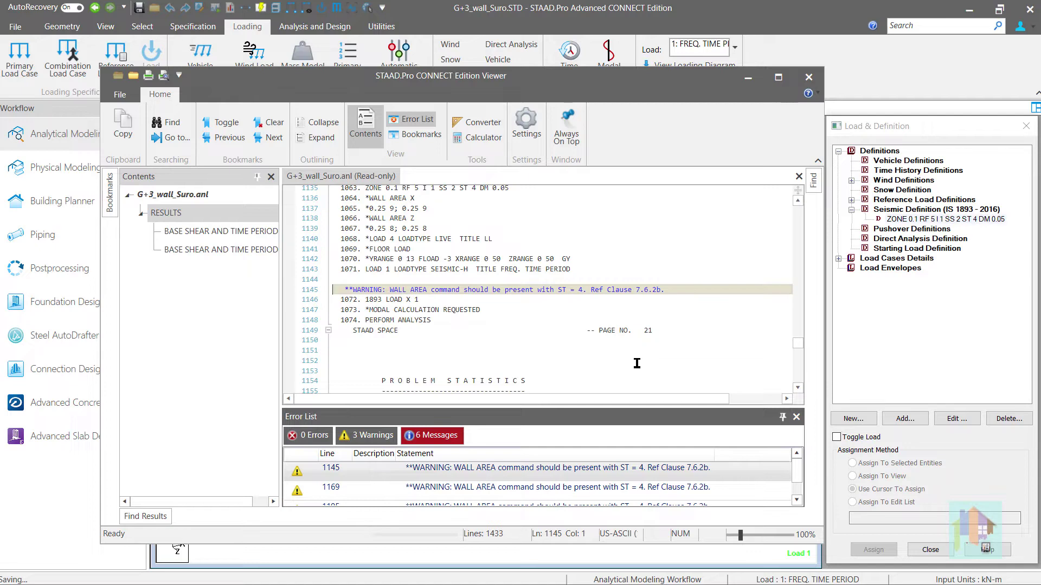
pyautogui.scroll(-5, 637, 364)
pyautogui.scroll(-6, 637, 363)
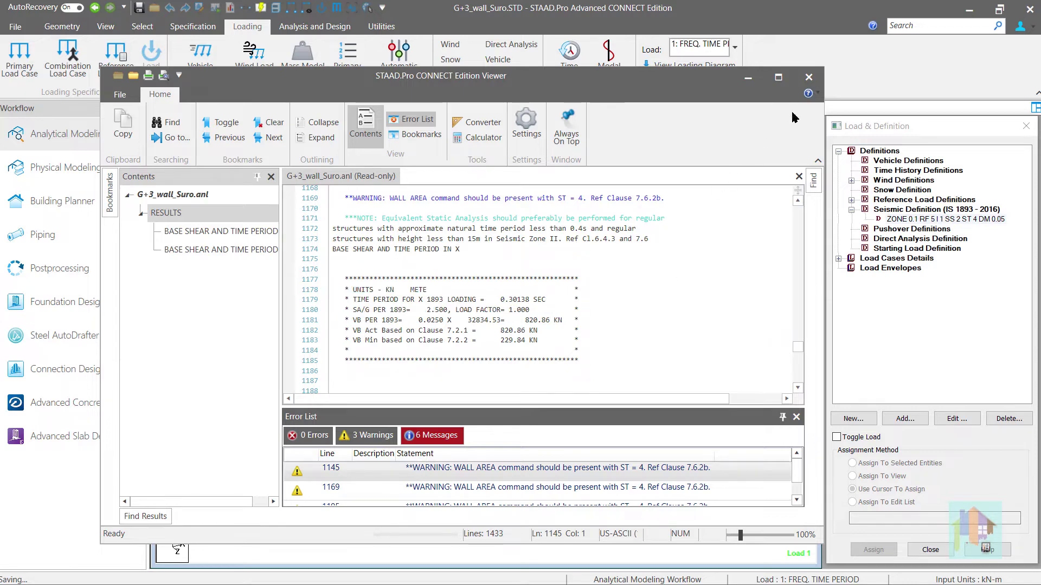
pyautogui.click(806, 78)
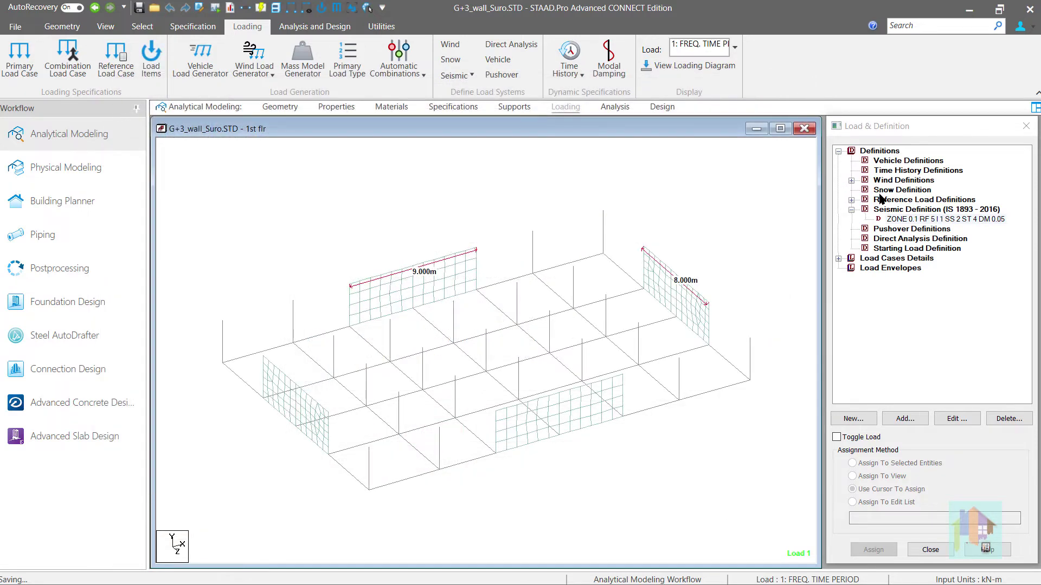
# - Start a wall area entry under the seismic definition with two X-direction walls, each .25 m wide and 9 m long
pyautogui.click(895, 220)
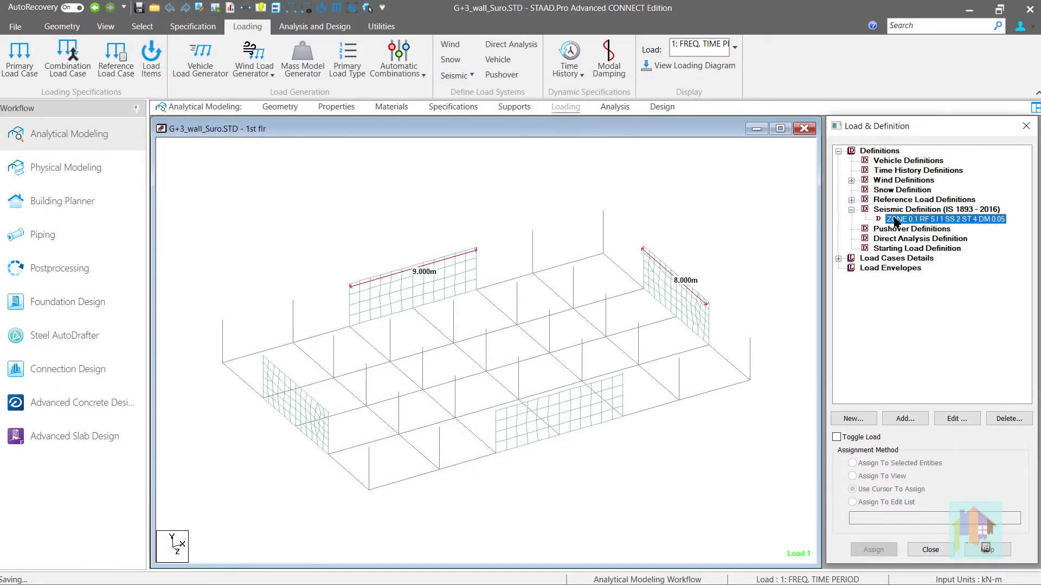
pyautogui.click(900, 421)
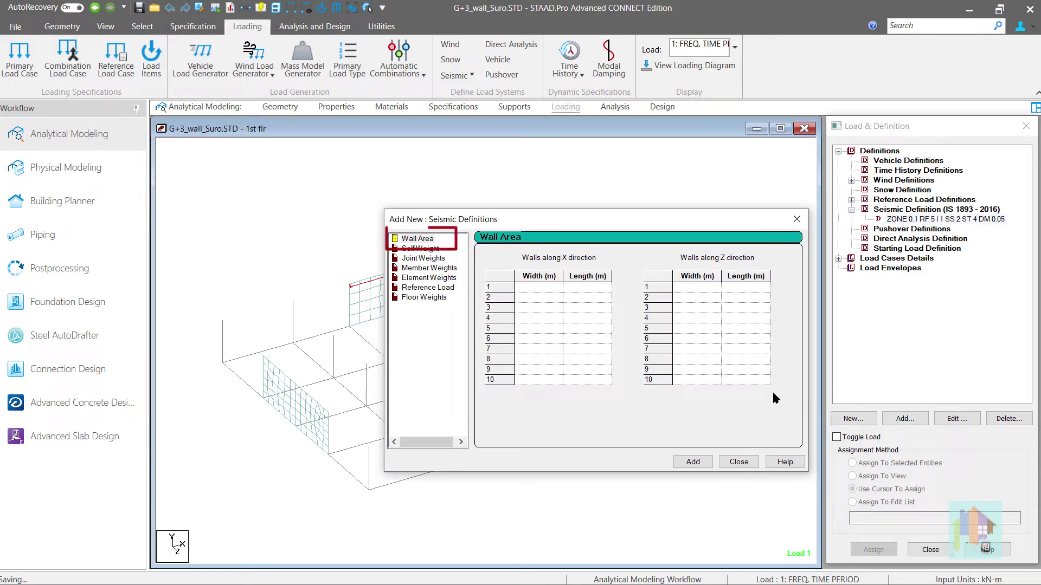
pyautogui.click(427, 239)
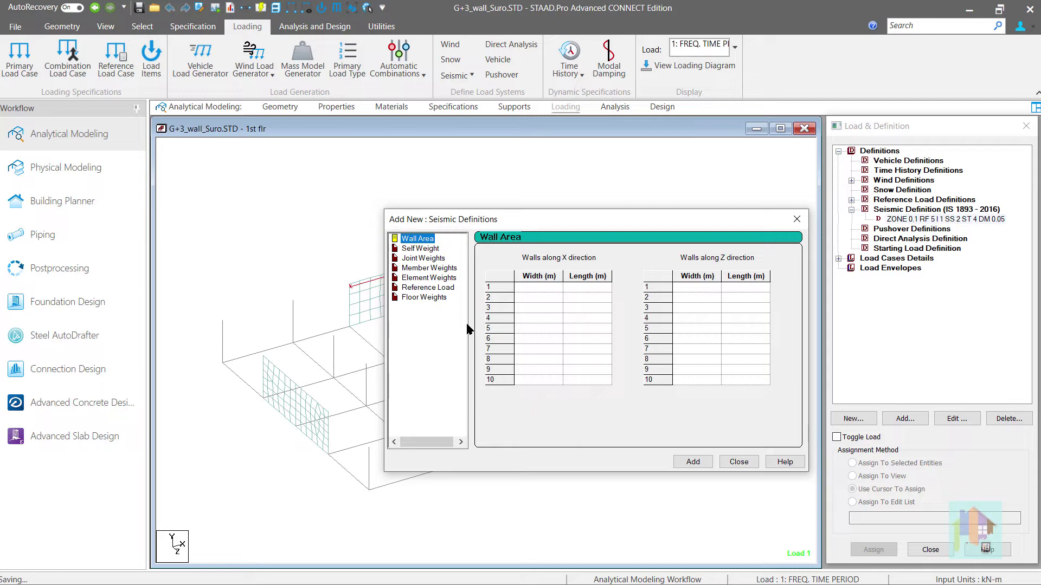
pyautogui.moveTo(536, 224); pyautogui.dragTo(645, 323)
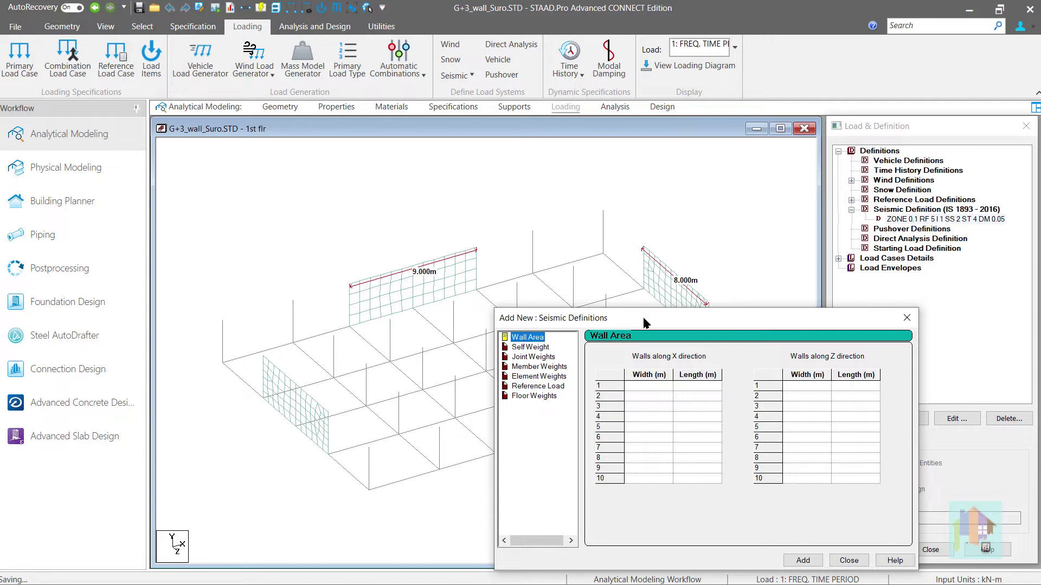
pyautogui.click(650, 385)
pyautogui.click(684, 389)
pyautogui.write('9')
pyautogui.click(655, 400)
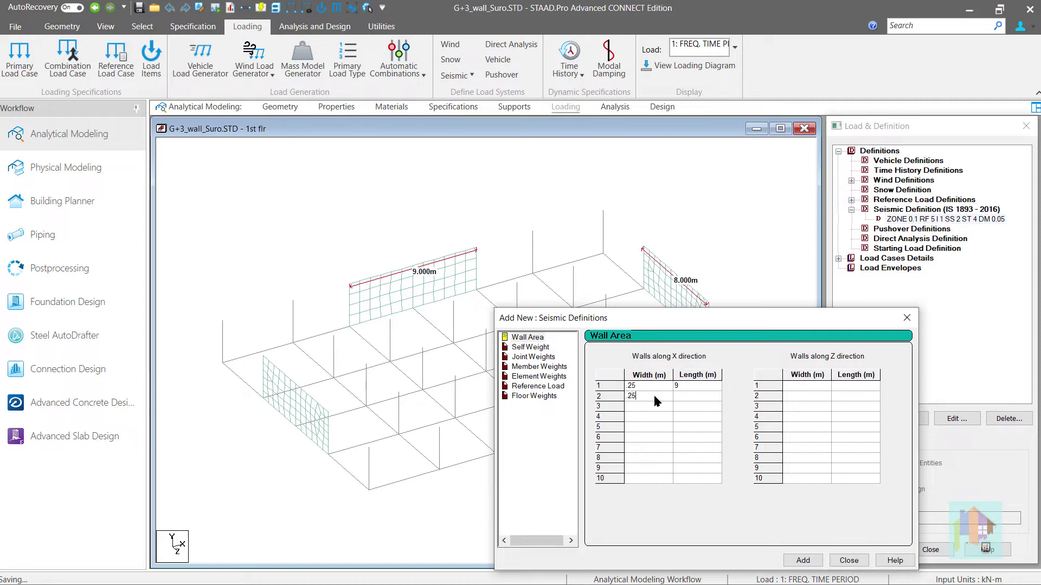
pyautogui.click(684, 400)
pyautogui.write('9')
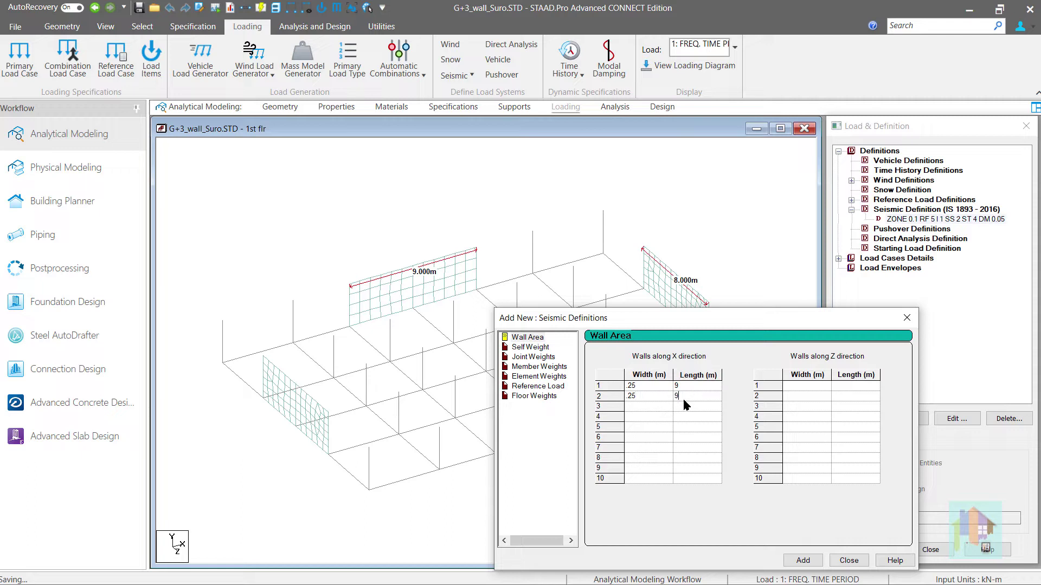
# - Enter two Z-direction walls, each .25 m wide and 8 m long, and add the wall areas to the seismic definition
pyautogui.click(807, 386)
pyautogui.write('25')
pyautogui.click(840, 388)
pyautogui.write('8')
pyautogui.click(822, 397)
pyautogui.write('25')
pyautogui.click(840, 396)
pyautogui.write('8')
pyautogui.click(803, 560)
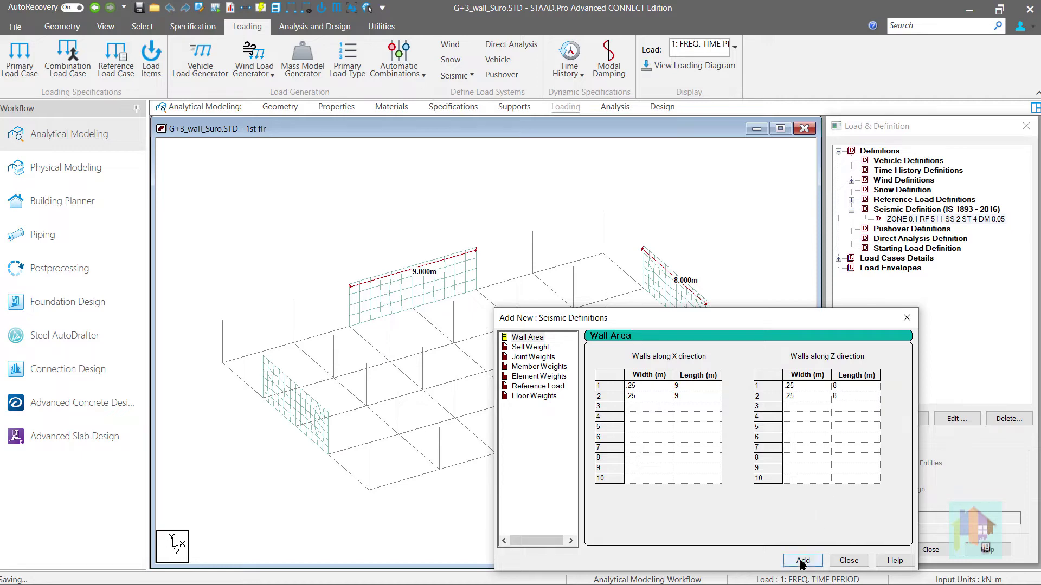
pyautogui.click(849, 561)
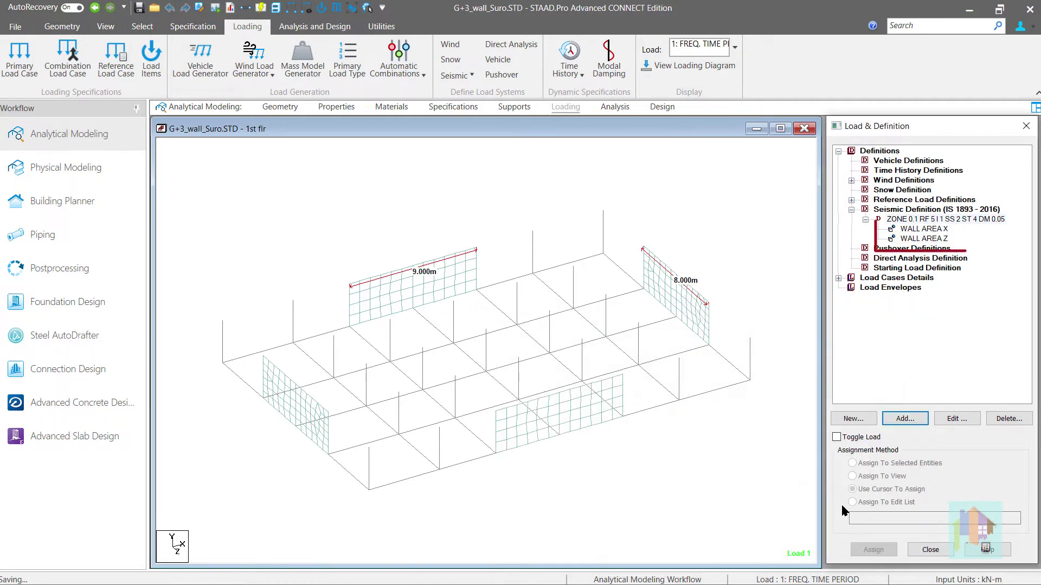
pyautogui.click(922, 239)
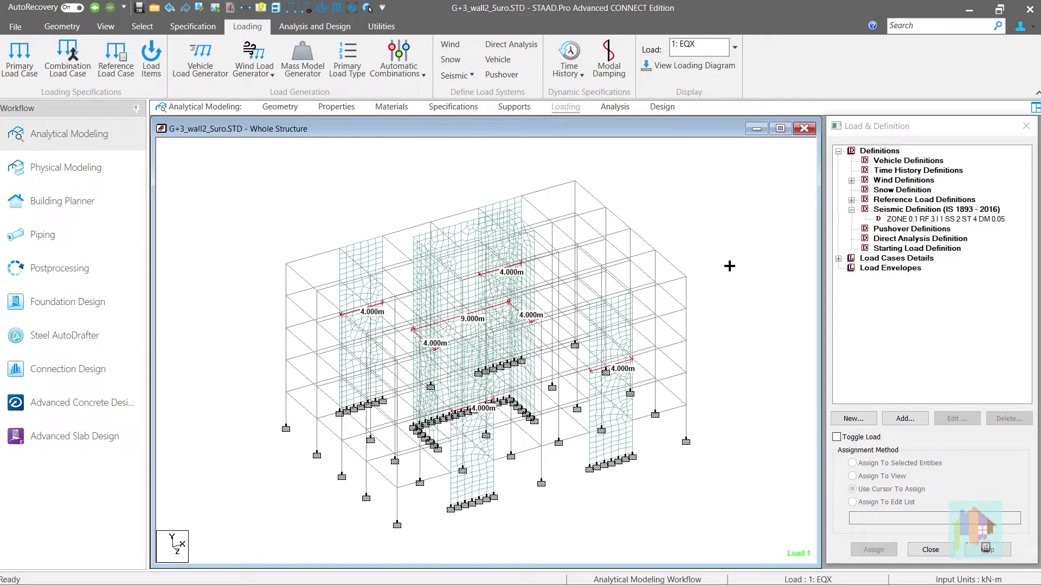
# - Examine the shear wall layout of the G+3_wall2_Suro model from several angles in a rendered view
pyautogui.rightClick(730, 266)
pyautogui.click(781, 574)
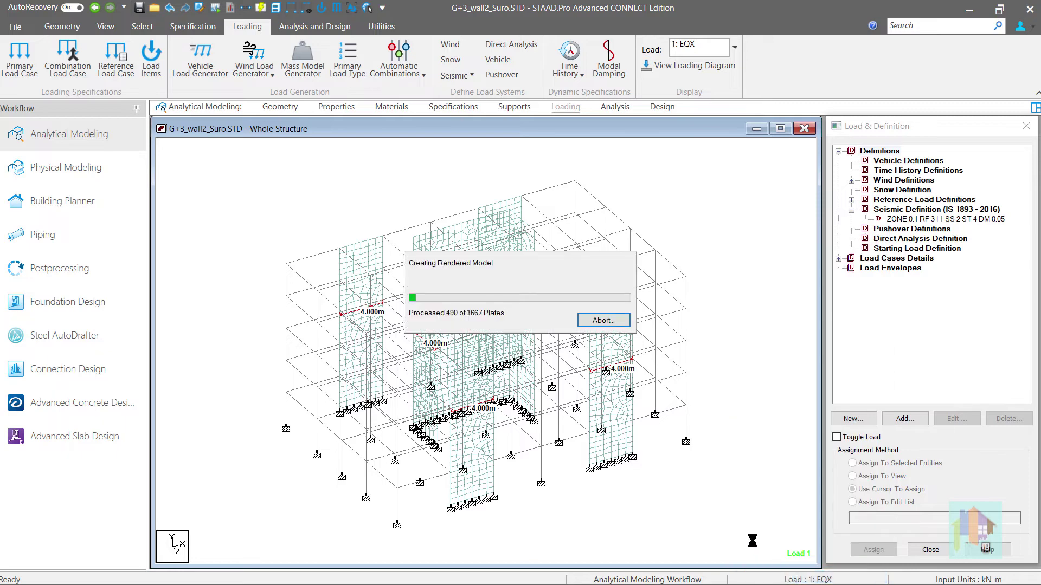
pyautogui.moveTo(486, 351); pyautogui.dragTo(743, 349)
pyautogui.moveTo(551, 358); pyautogui.dragTo(661, 350)
pyautogui.scroll(6, 476, 244)
pyautogui.scroll(3, 477, 244)
pyautogui.moveTo(551, 305); pyautogui.dragTo(512, 393)
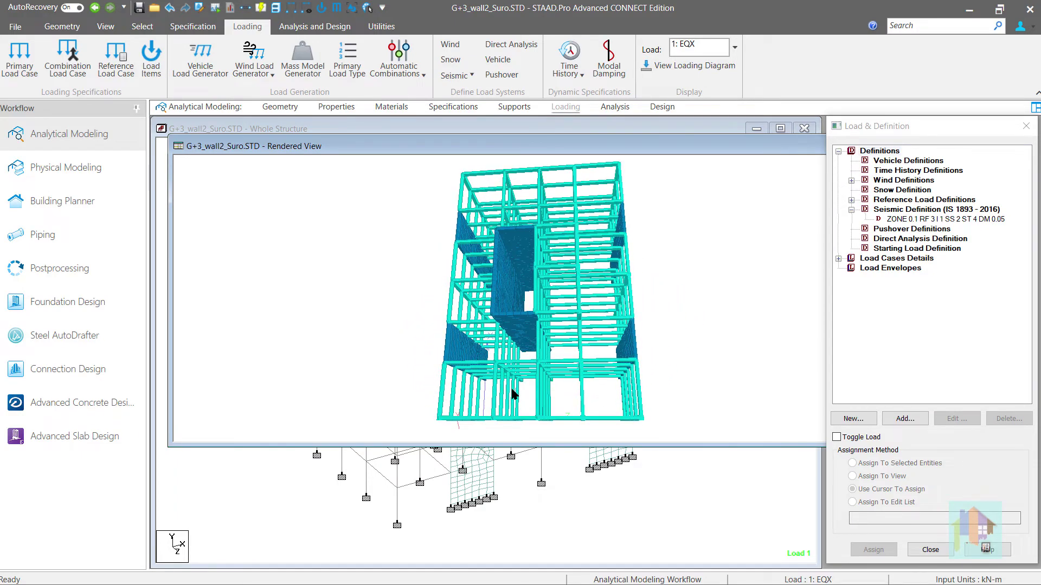
pyautogui.moveTo(809, 146); pyautogui.dragTo(777, 173)
pyautogui.click(776, 174)
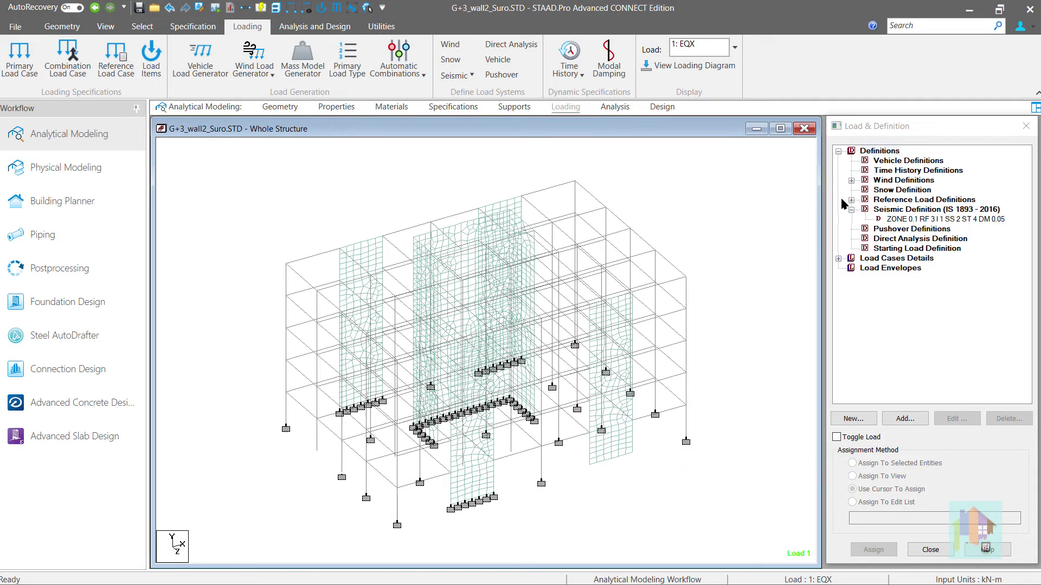
# - Start a wall area entry and copy the five X-direction wall widths and lengths (A6:B10) into it from Wall Inputs.xlsx in Excel
pyautogui.click(902, 392)
pyautogui.click(903, 420)
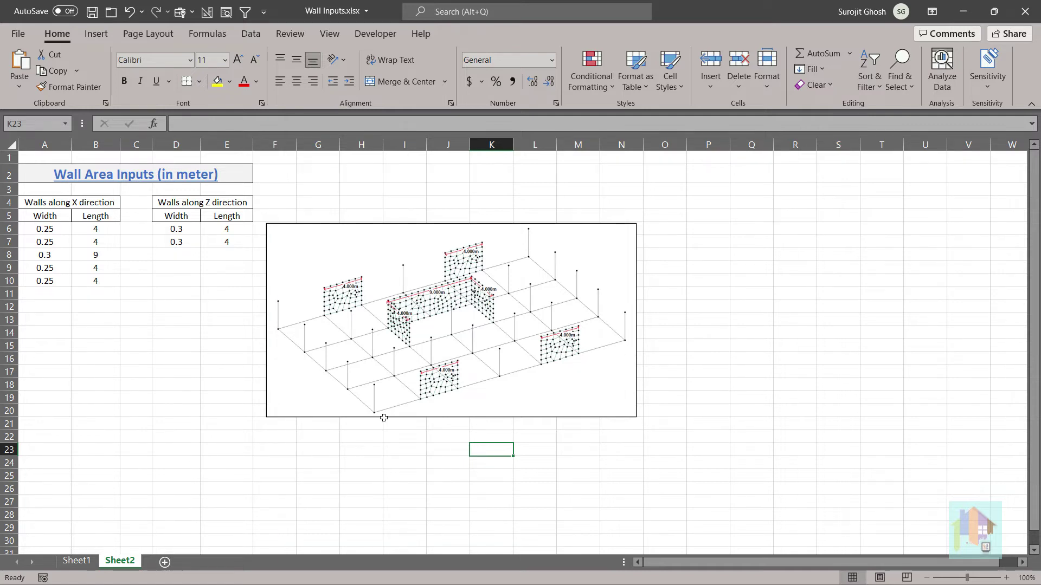
pyautogui.moveTo(48, 228); pyautogui.dragTo(89, 276)
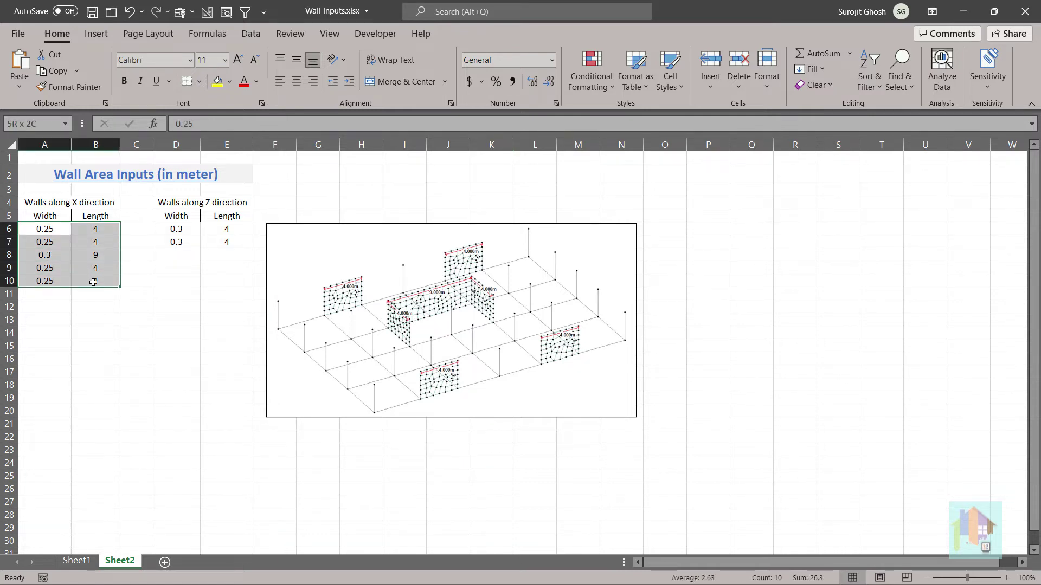
pyautogui.hotkey('ctrl', 'c')
pyautogui.hotkey('alt', 'Tab')
pyautogui.click(538, 288)
pyautogui.hotkey('ctrl', 'v')
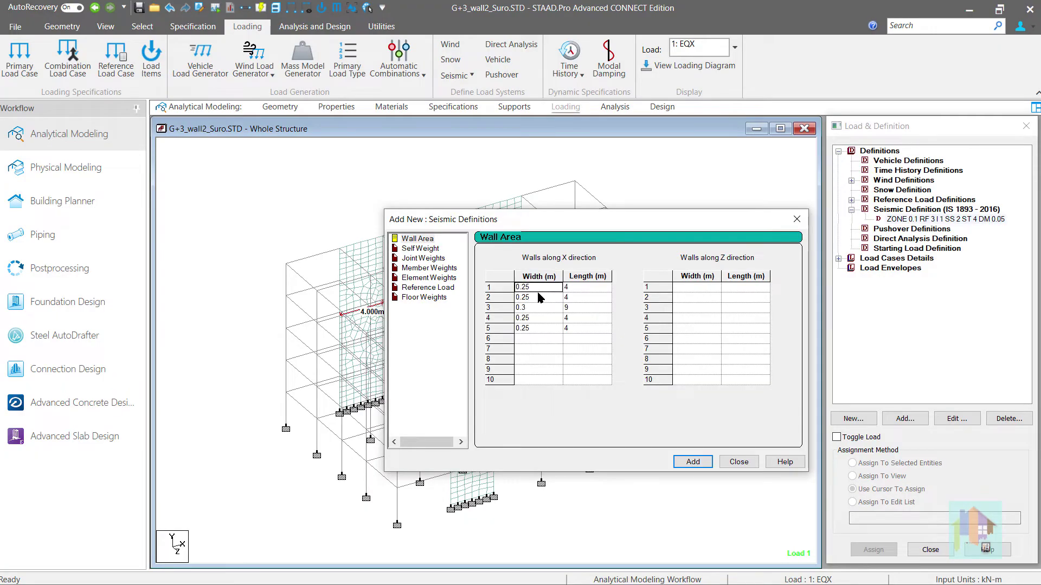
# - Copy the two Z-direction walls (0.3 m by 4 m) from the Excel sheet into the entry, and add the wall areas to the seismic definition
pyautogui.hotkey('alt', 'Tab')
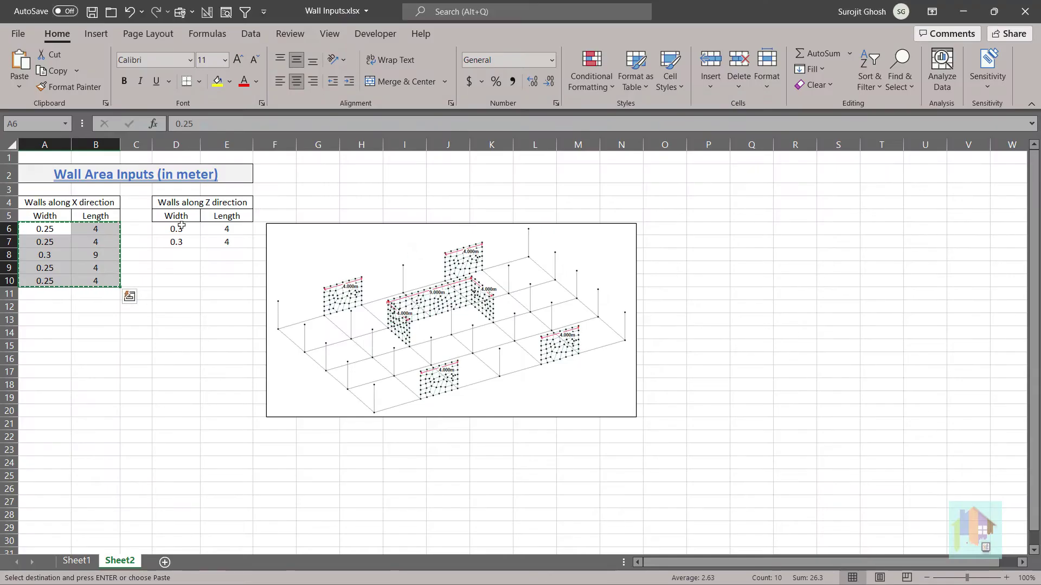
pyautogui.moveTo(177, 228); pyautogui.dragTo(219, 244)
pyautogui.hotkey('ctrl', 'c')
pyautogui.hotkey('alt', 'Tab')
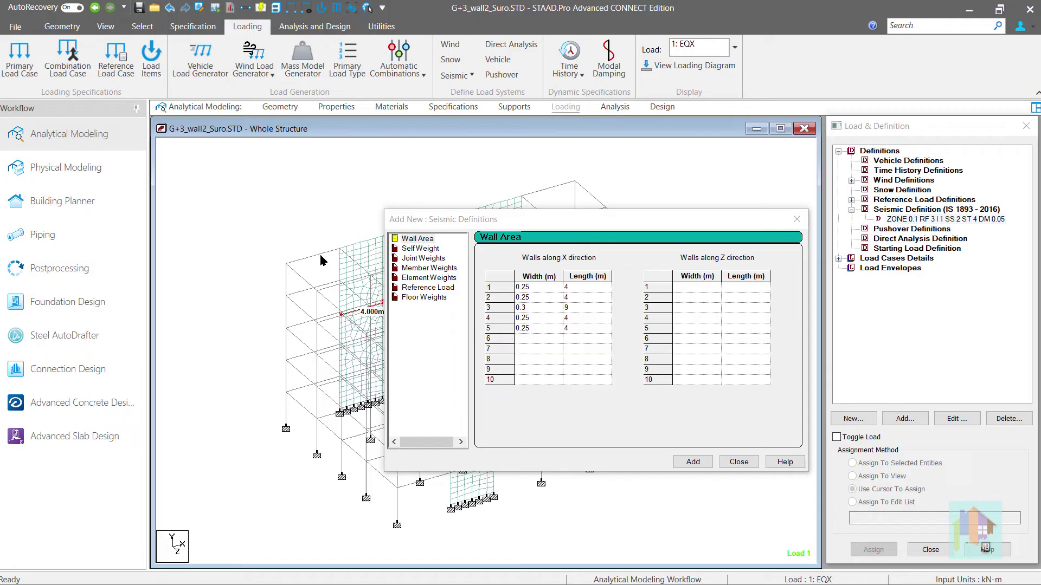
pyautogui.hotkey('ctrl', 'v')
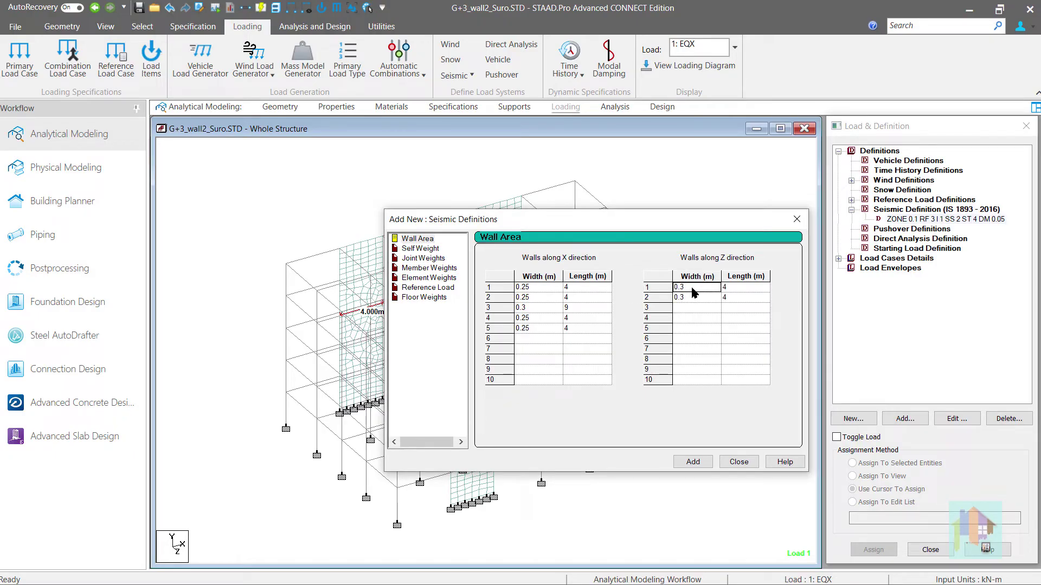
pyautogui.click(694, 462)
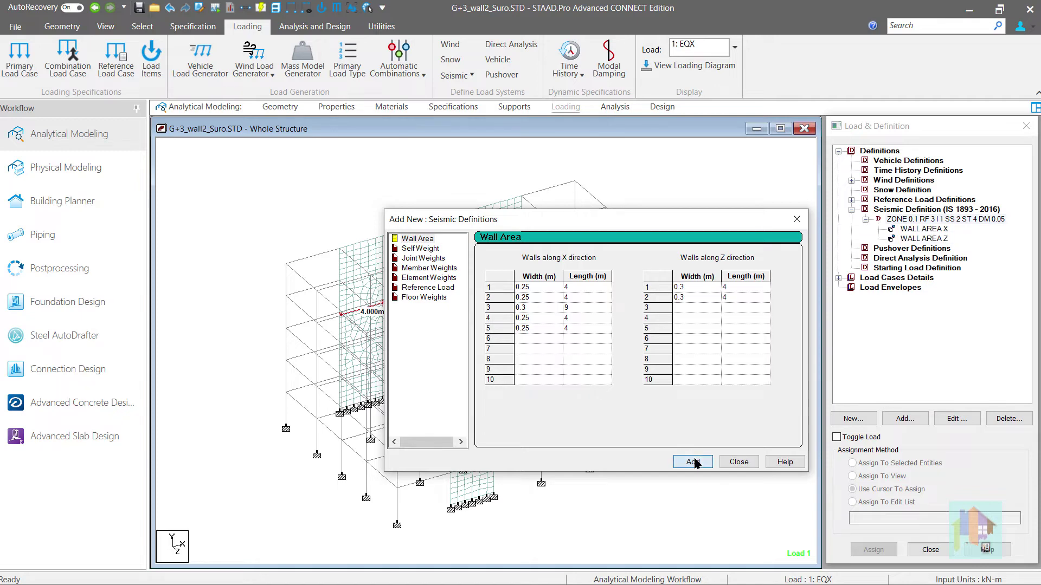
pyautogui.click(737, 462)
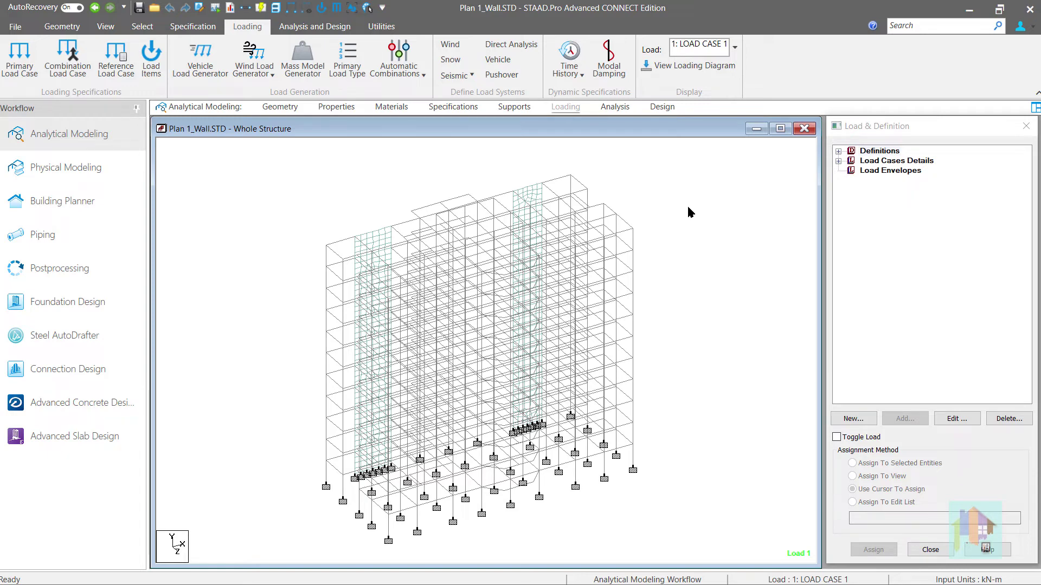
# - Examine the shear walls of the Plan 1_Wall model from different angles in a rendered view
pyautogui.rightClick(689, 252)
pyautogui.click(740, 576)
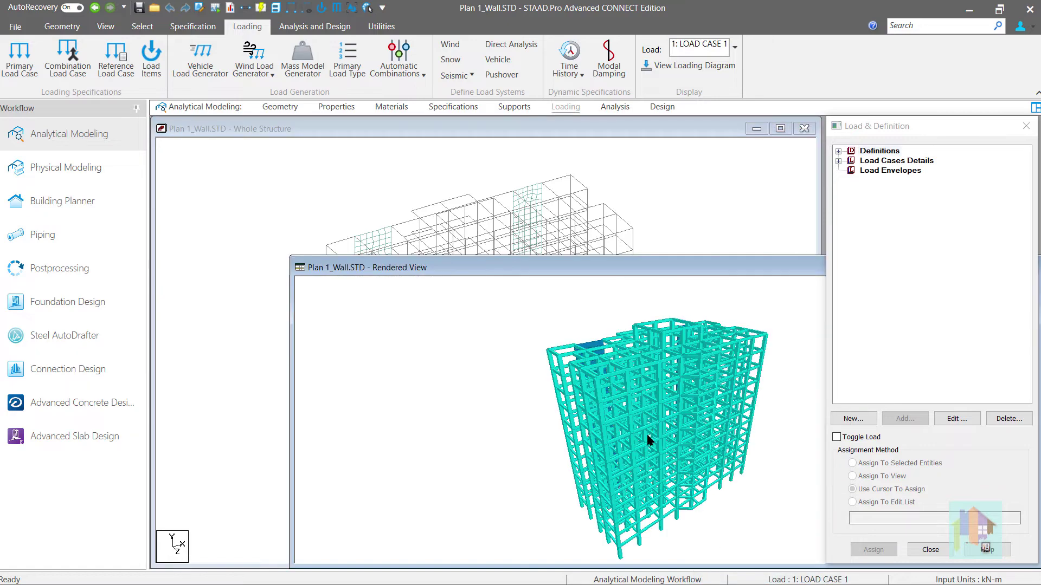
pyautogui.moveTo(596, 479); pyautogui.dragTo(569, 471)
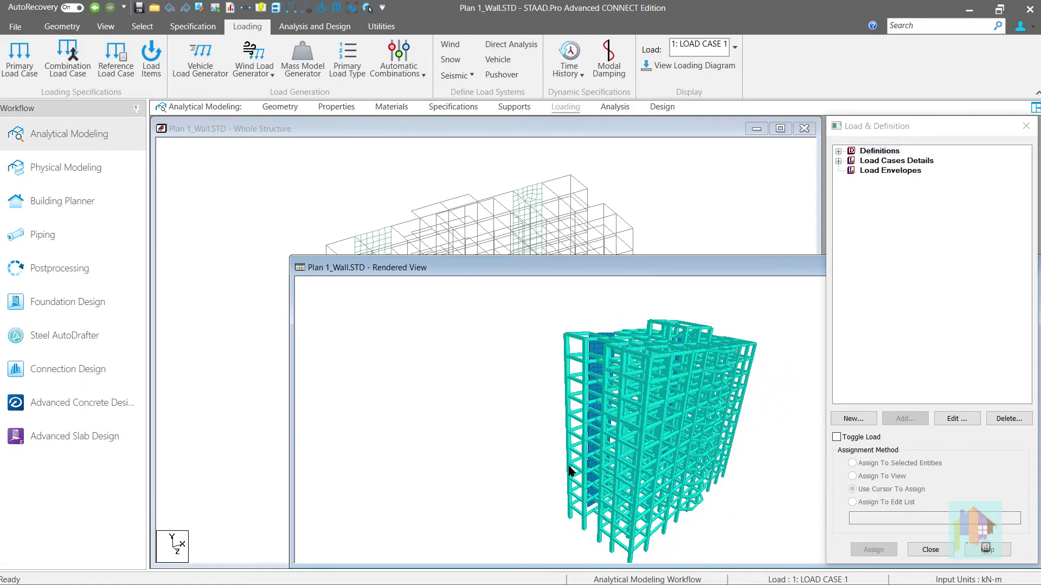
pyautogui.moveTo(627, 373); pyautogui.dragTo(623, 418)
pyautogui.moveTo(771, 274); pyautogui.dragTo(515, 265)
pyautogui.click(766, 259)
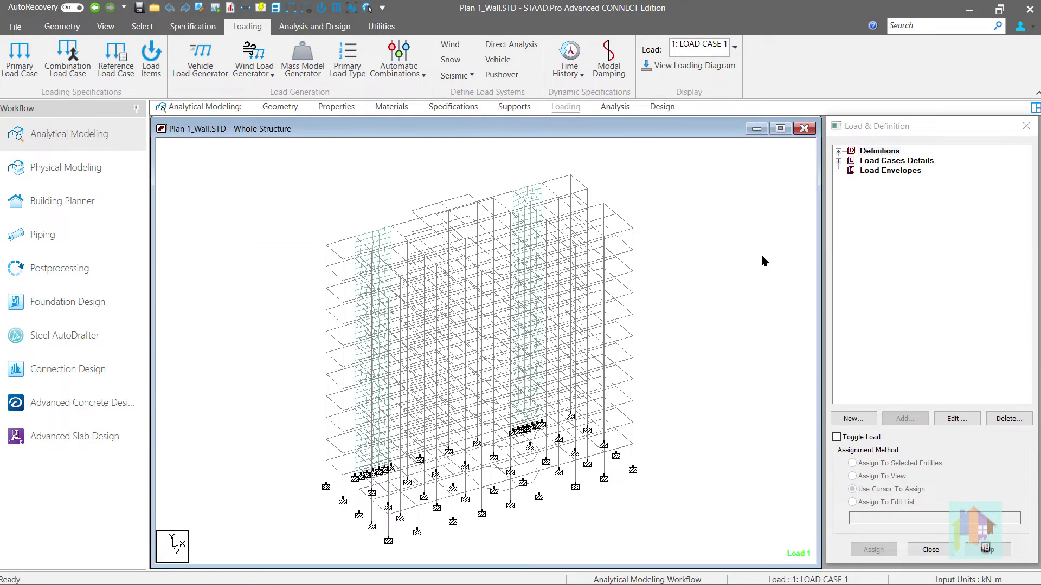
# - Open the WALL AREA X entry of the Plan 1_Wall seismic definition to inspect its wall widths and lengths
pyautogui.click(838, 151)
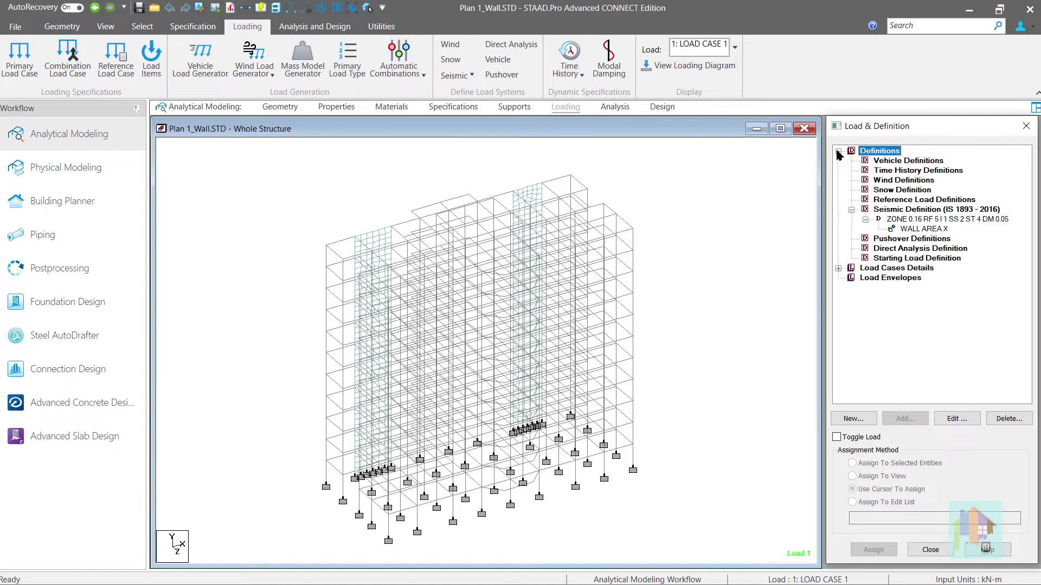
pyautogui.doubleClick(916, 229)
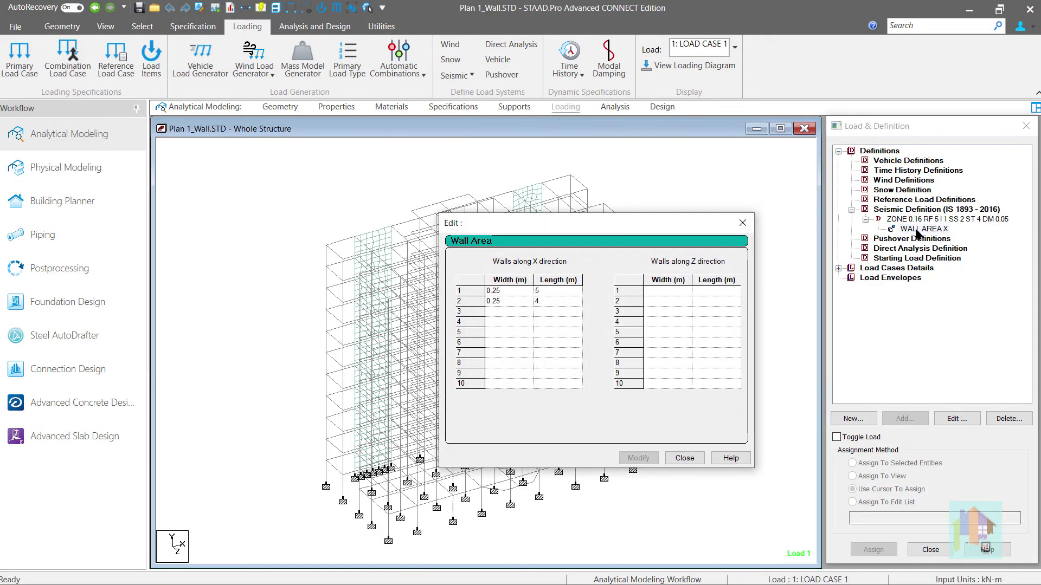